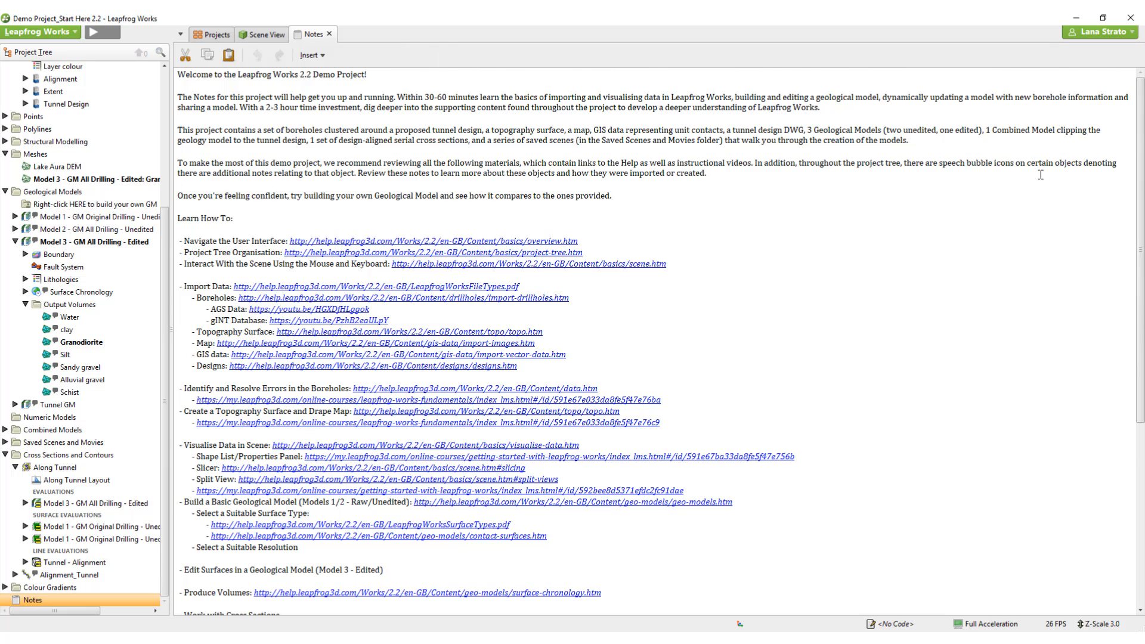
Read through the project notes, from the welcome text to the getting-started tips and the online training link.
scroll(1041, 175, "down", 8)
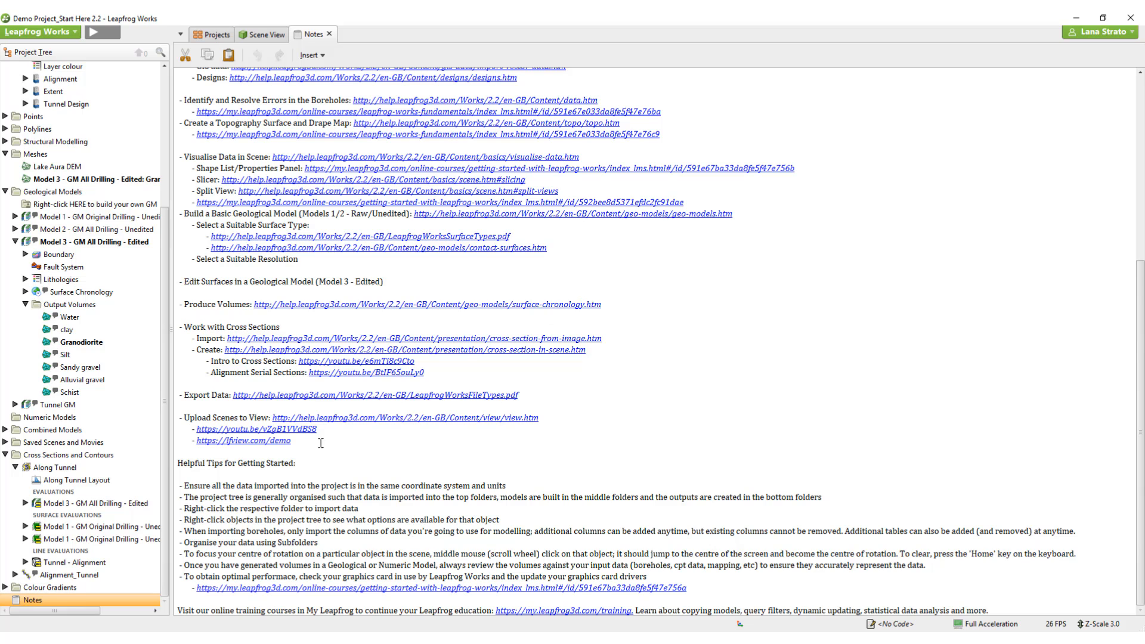
left_click(329, 34)
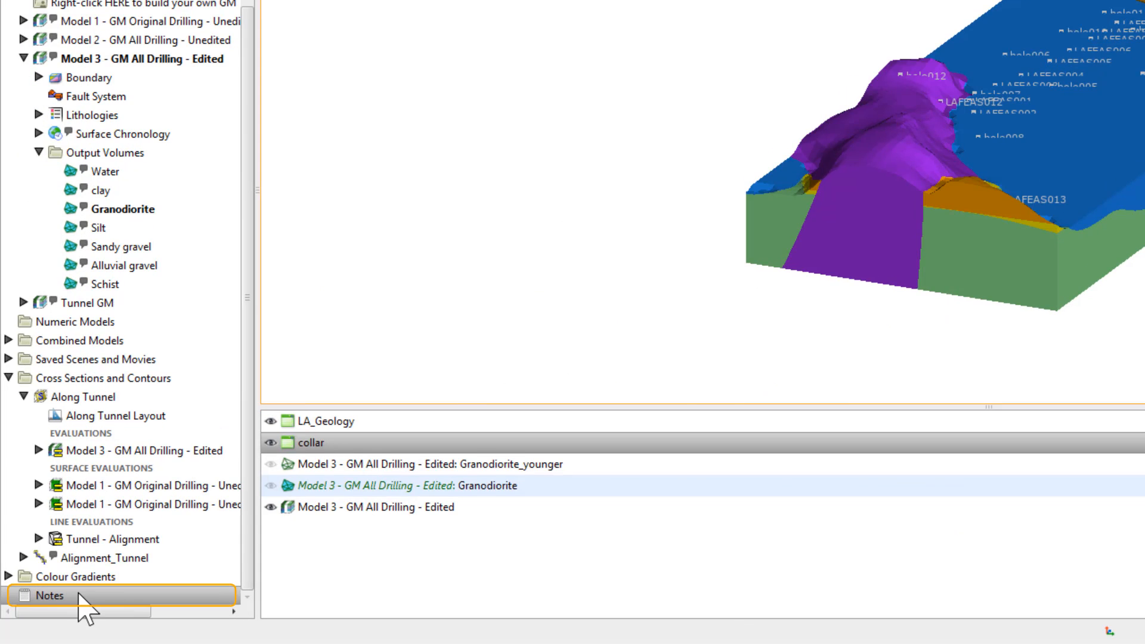
double_click(45, 600)
scroll(823, 161, "down", 7)
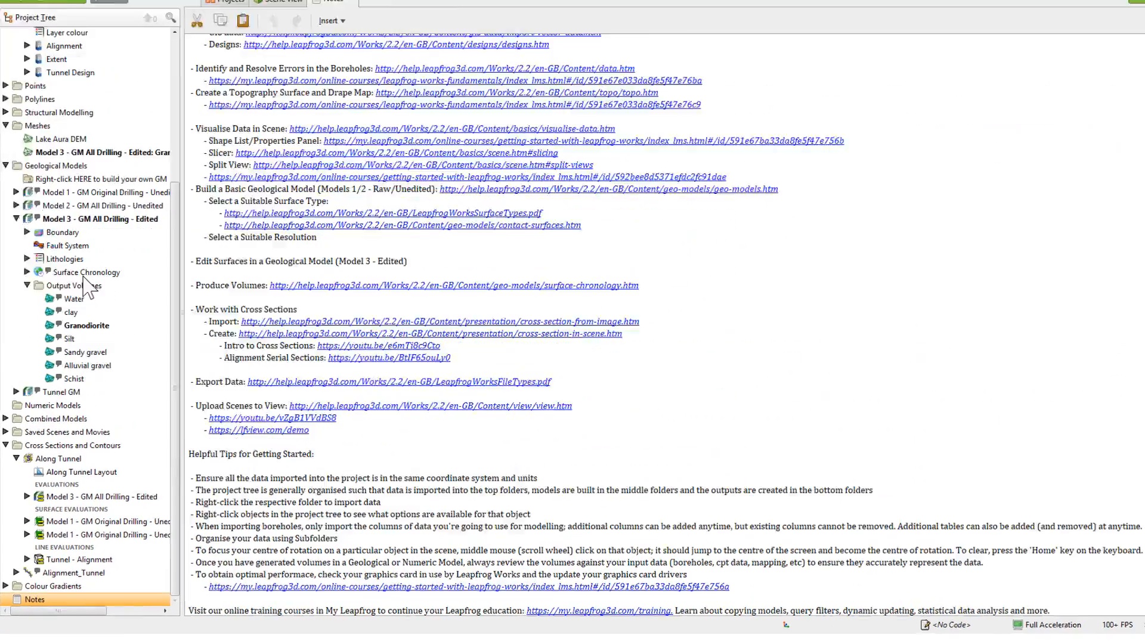
right_click(85, 274)
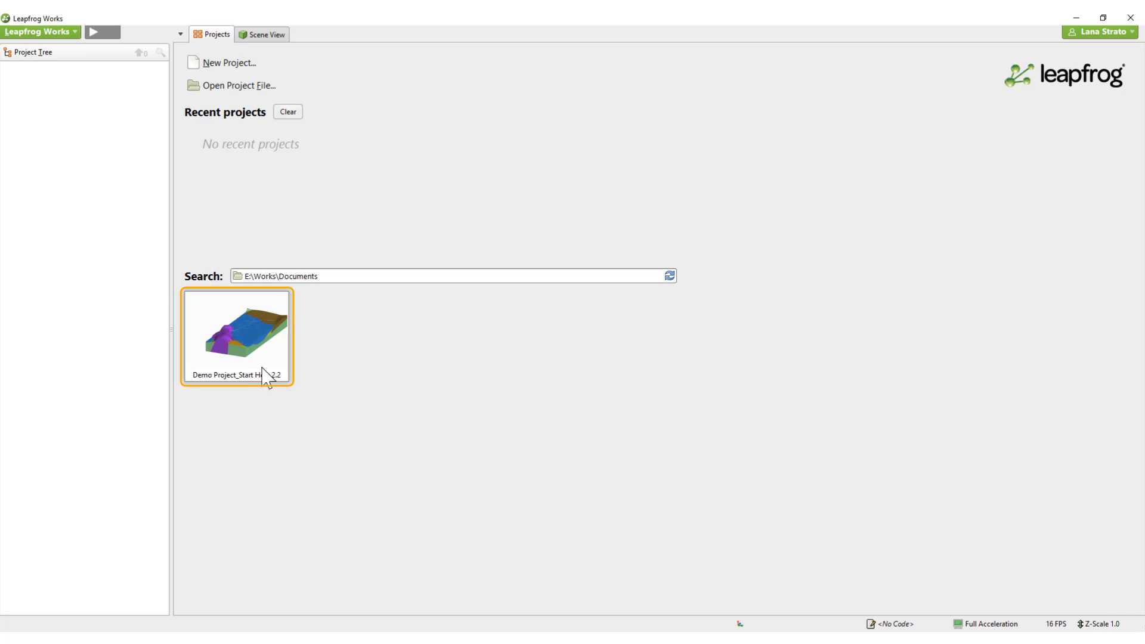
Open the project "Demo Project_Start Here 2.2" from the found projects.
mouse_move(265, 376)
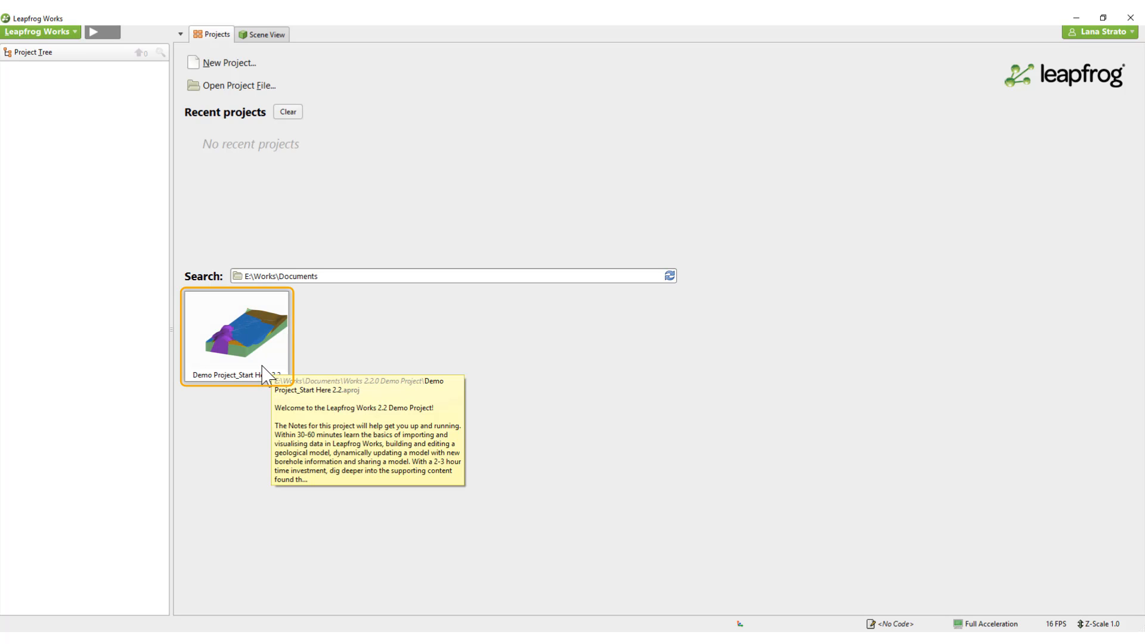
left_click(266, 376)
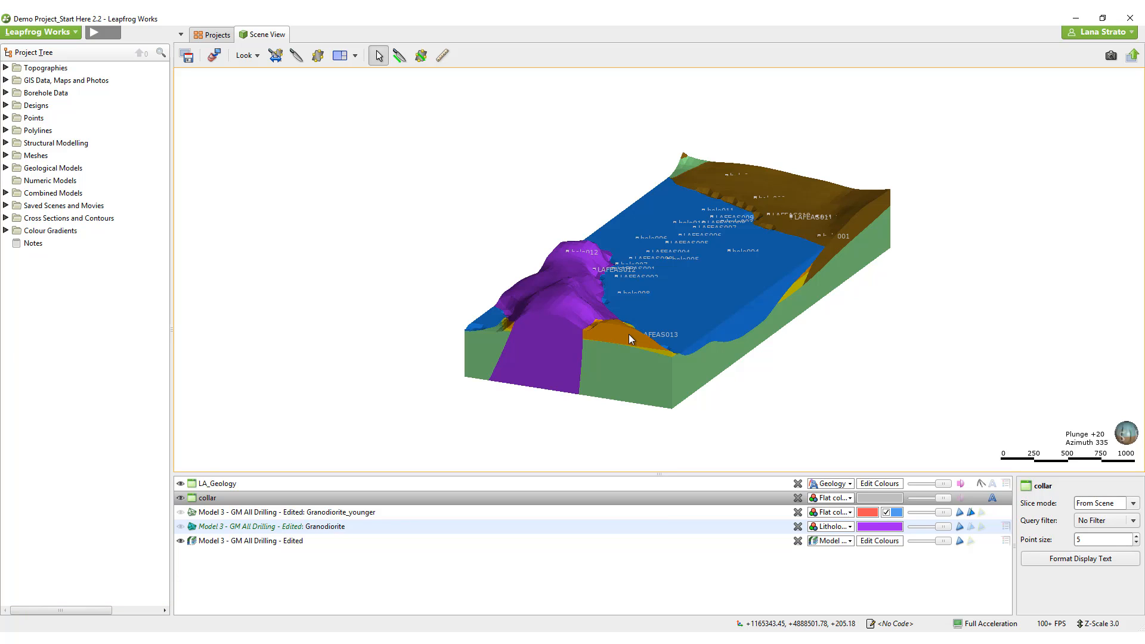
left_click(630, 338)
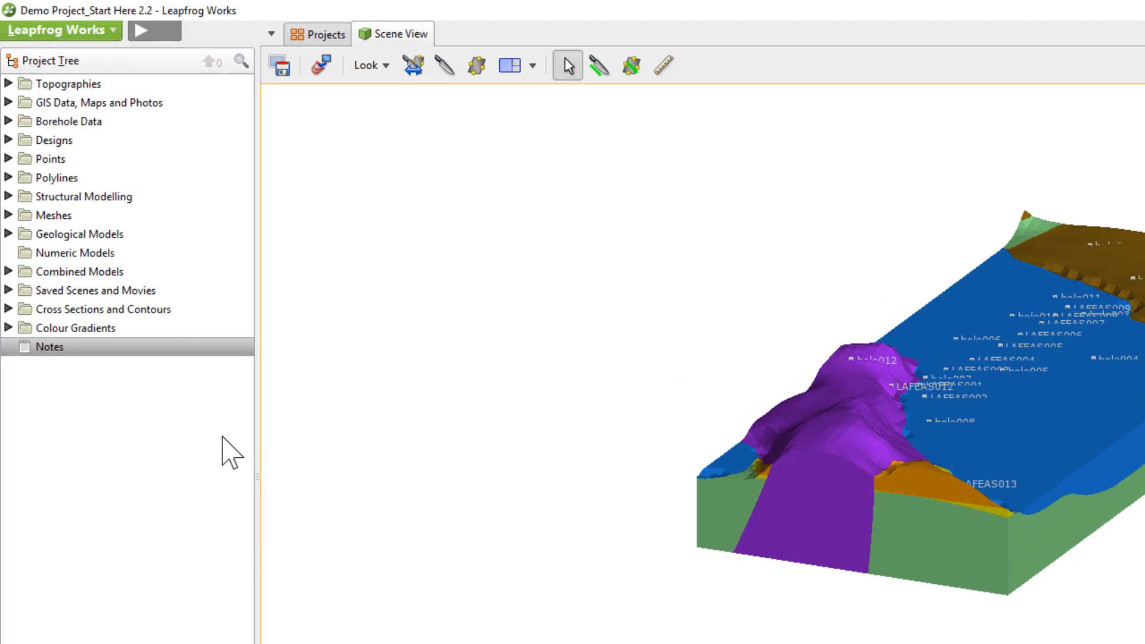
Check the creation options of the Geological Models folder and expand Borehole Data, Topographies, GIS Data, Maps and Photos, and Designs.
right_click(175, 233)
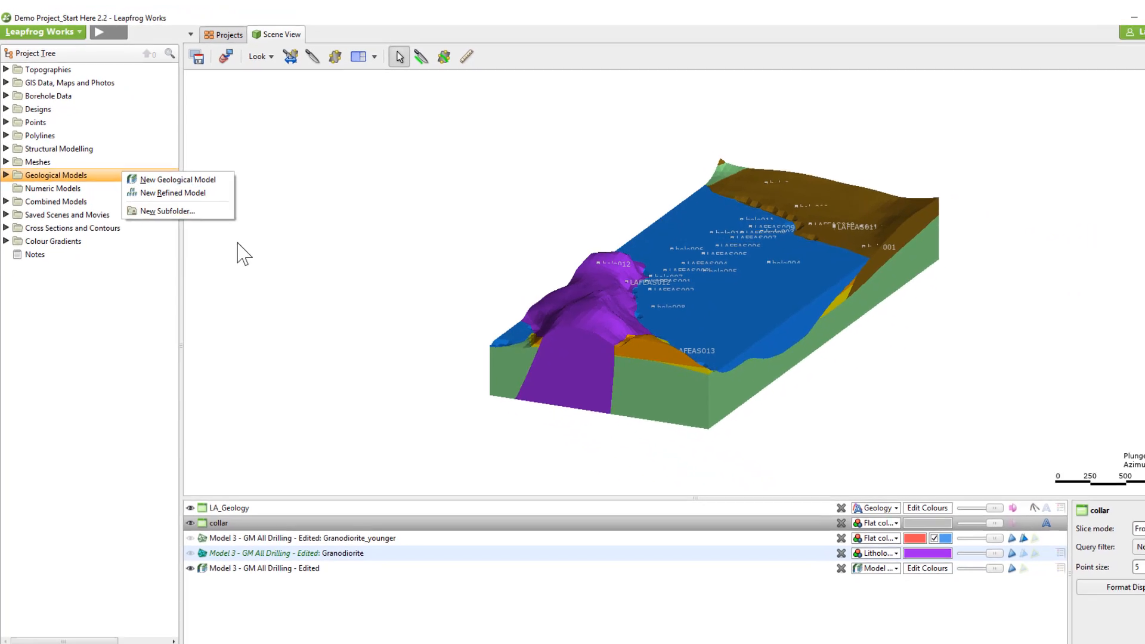
left_click(346, 354)
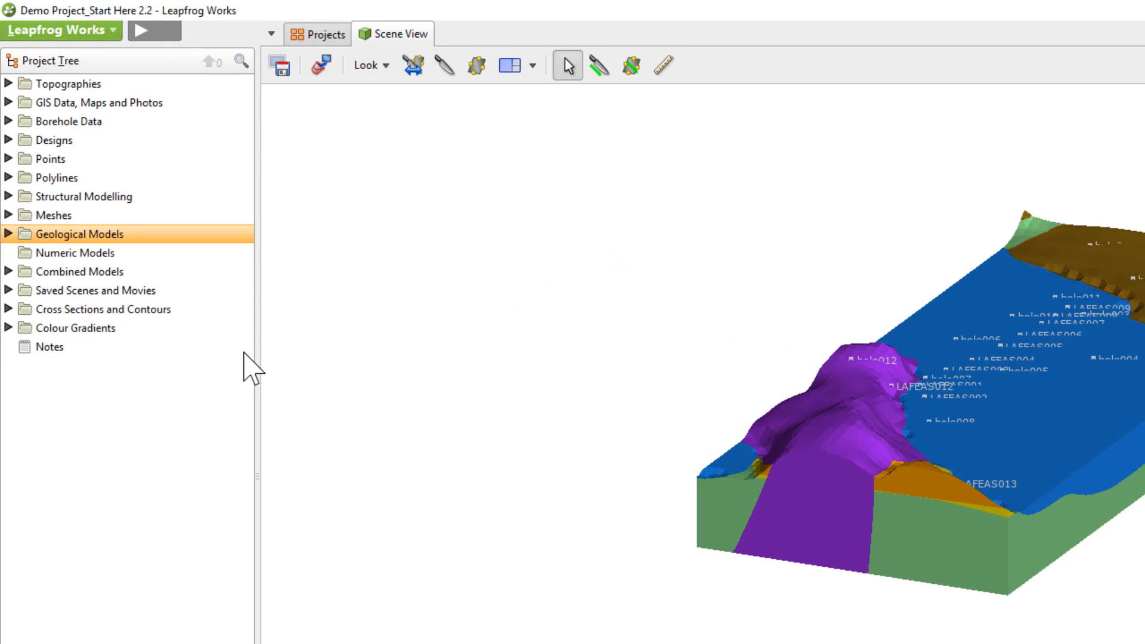
left_click(8, 122)
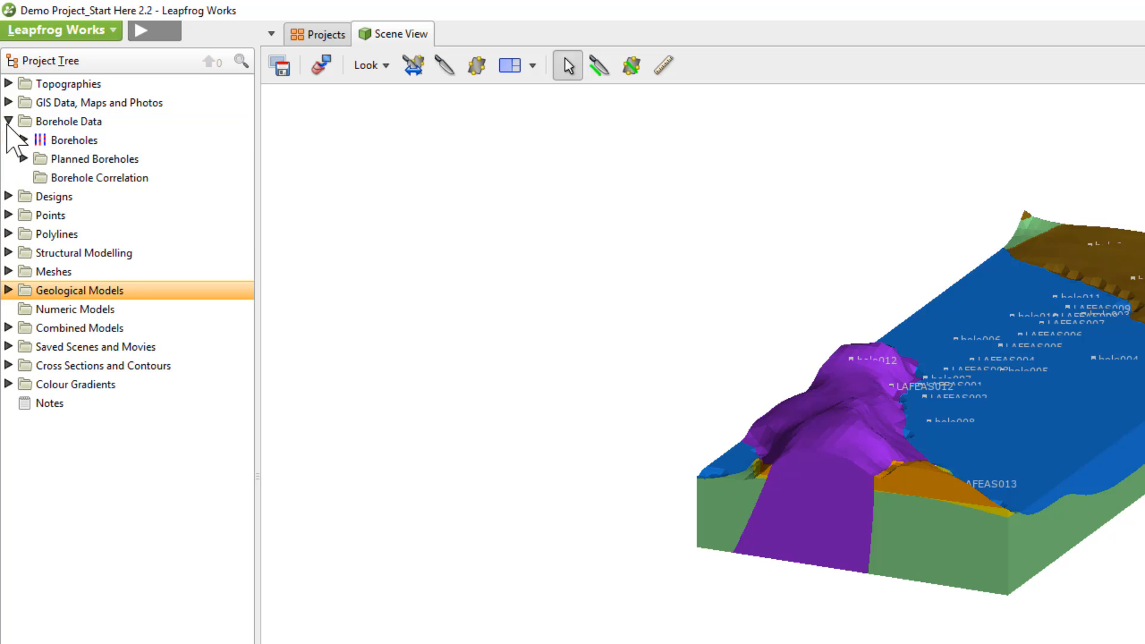
left_click(8, 84)
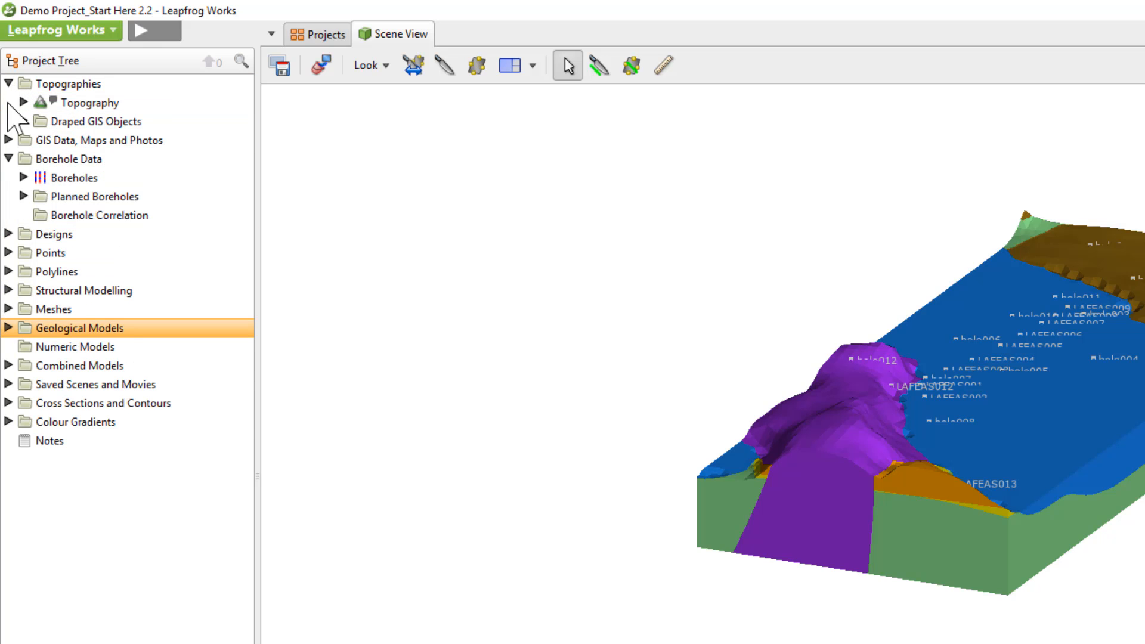
left_click(9, 140)
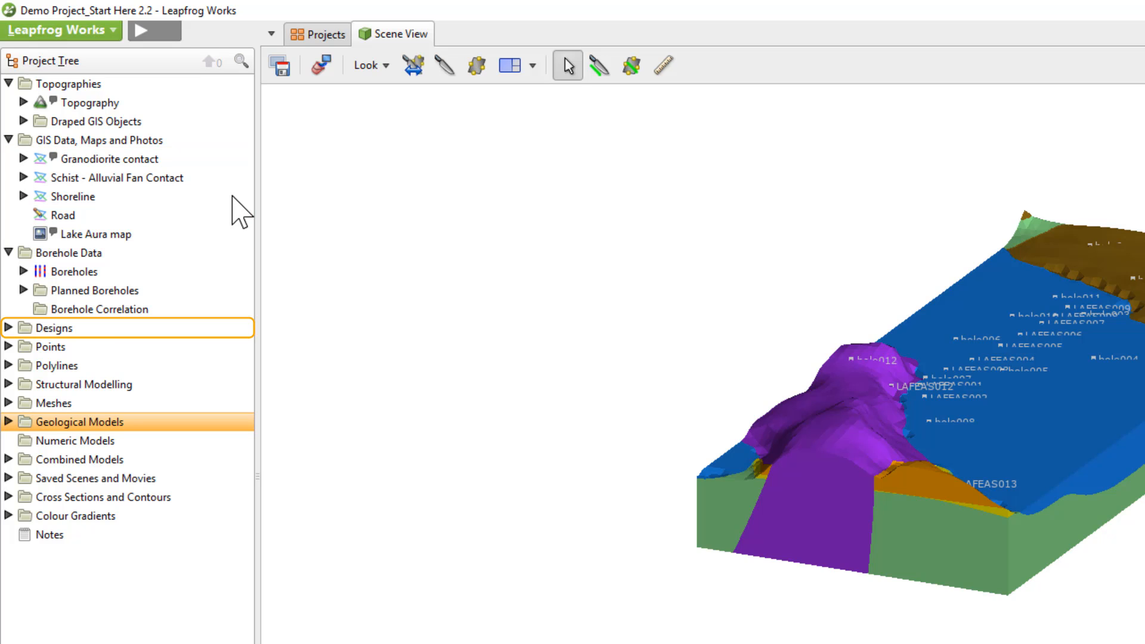
left_click(8, 327)
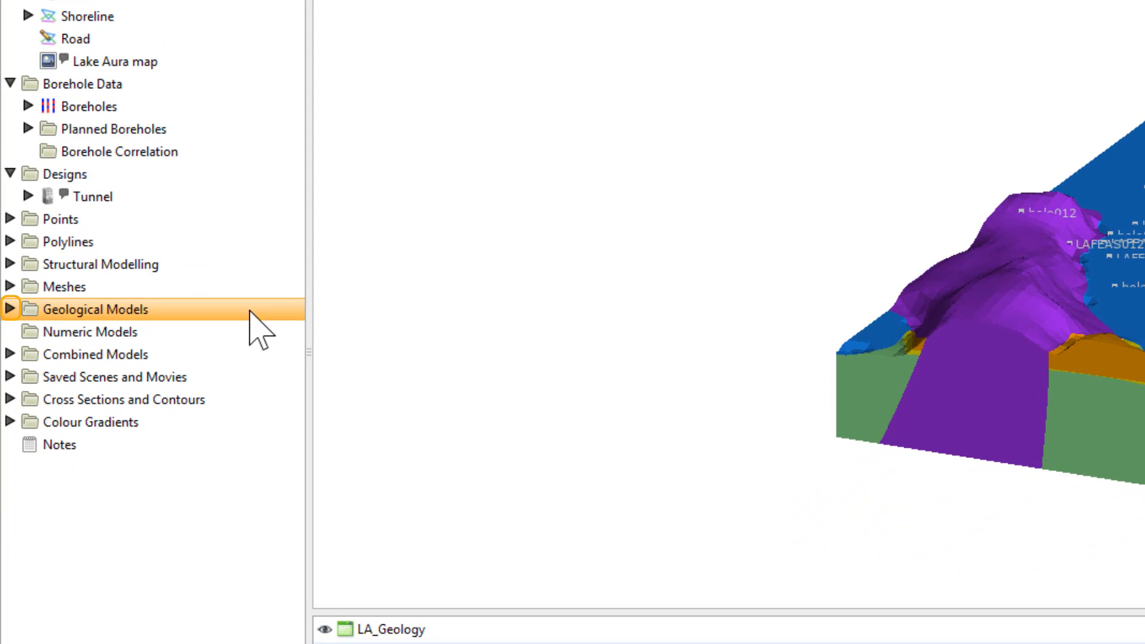
Expand the Geological Models folder and, within Model 3 - GM All Drilling - Edited, its Boundary, Surface Chronology and Output Volumes.
left_click(11, 309)
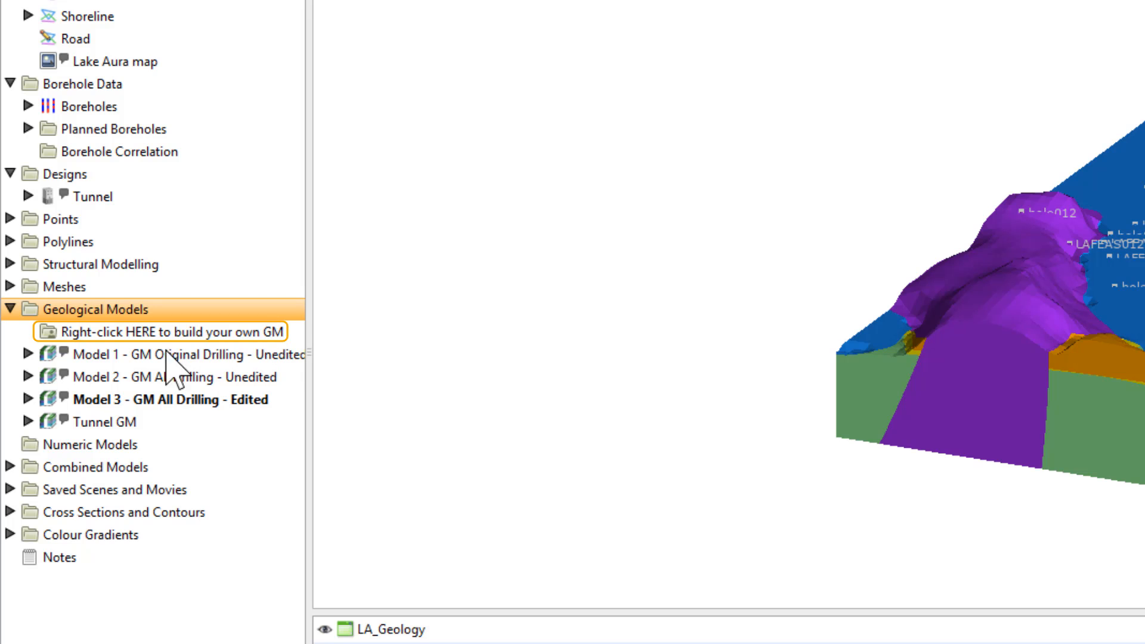
left_click(55, 334)
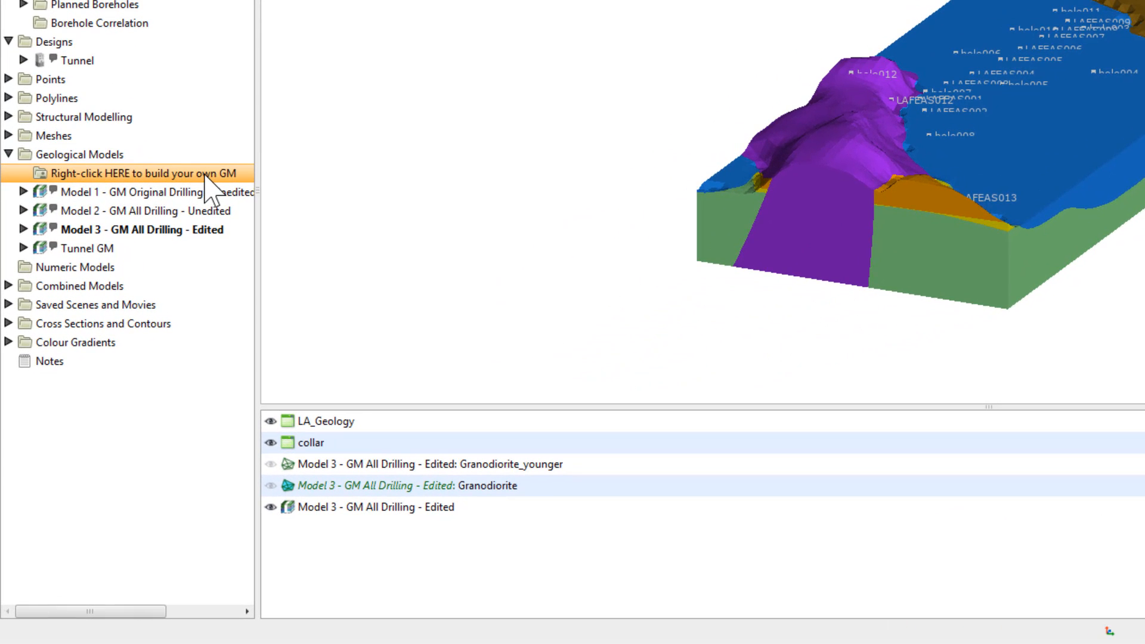
left_click(24, 229)
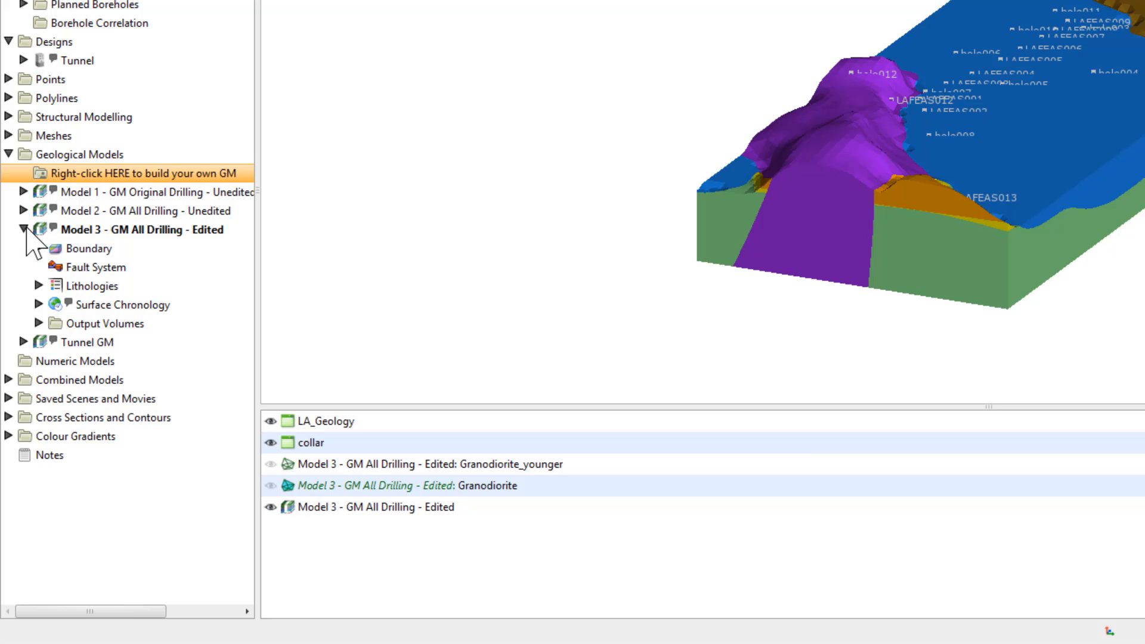
left_click(39, 248)
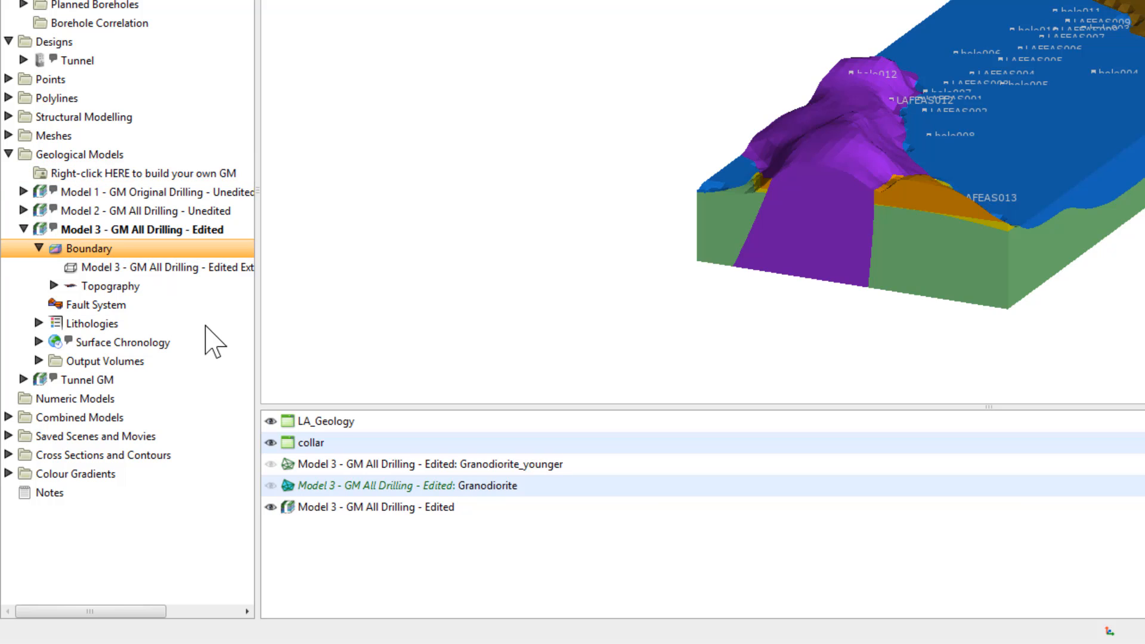
left_click(39, 341)
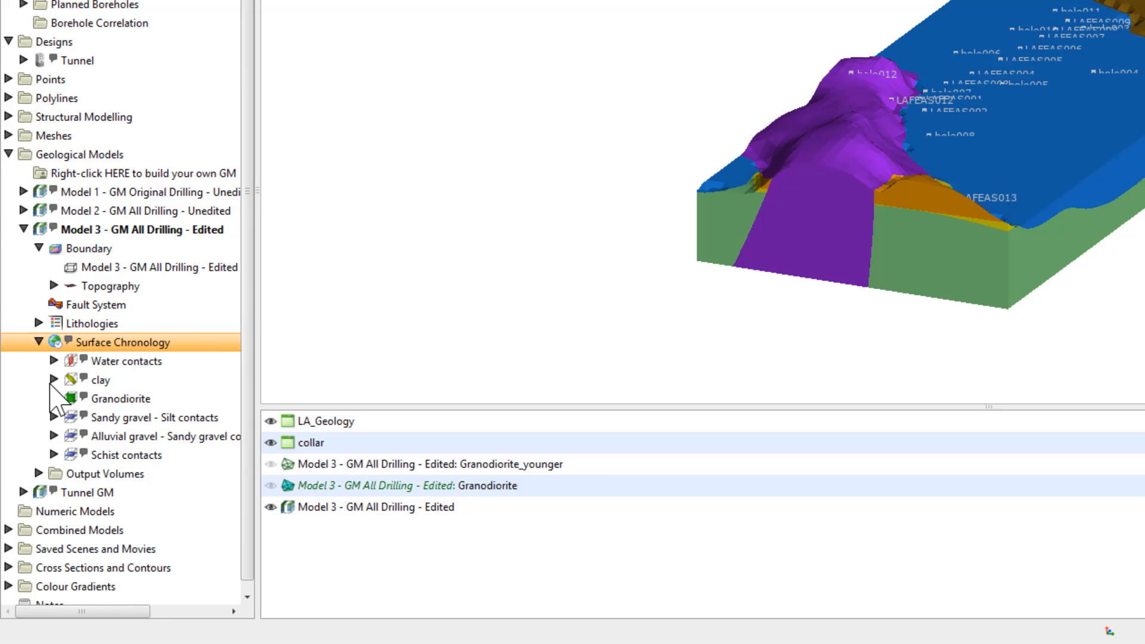
left_click(40, 475)
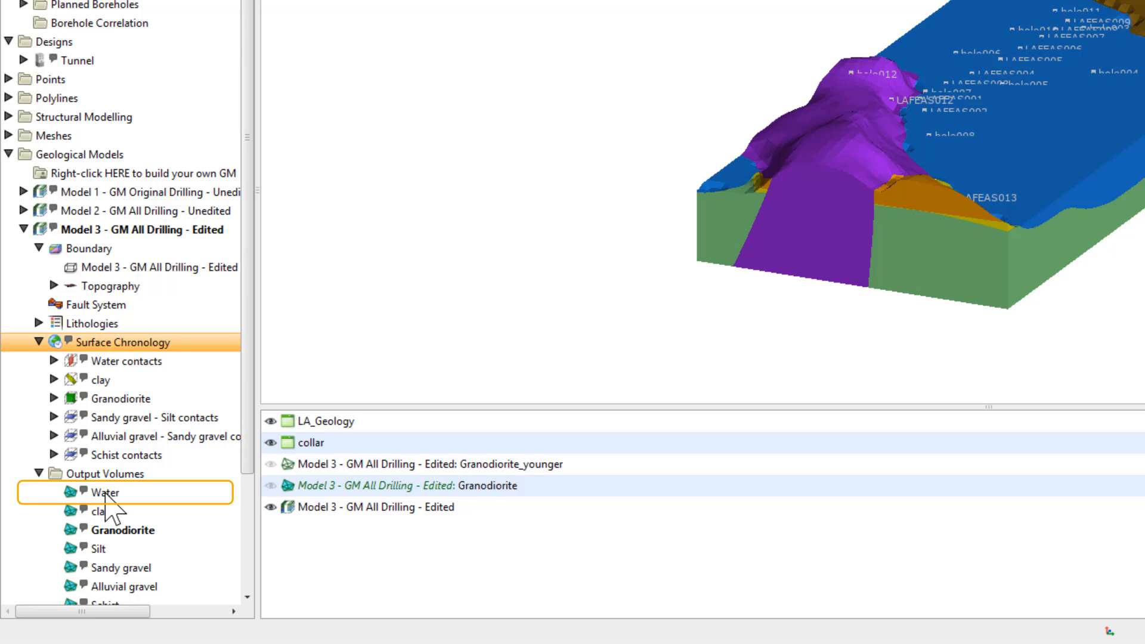
Add Model 3's Water and clay output volumes to the scene.
left_click_drag(105, 495, 397, 296)
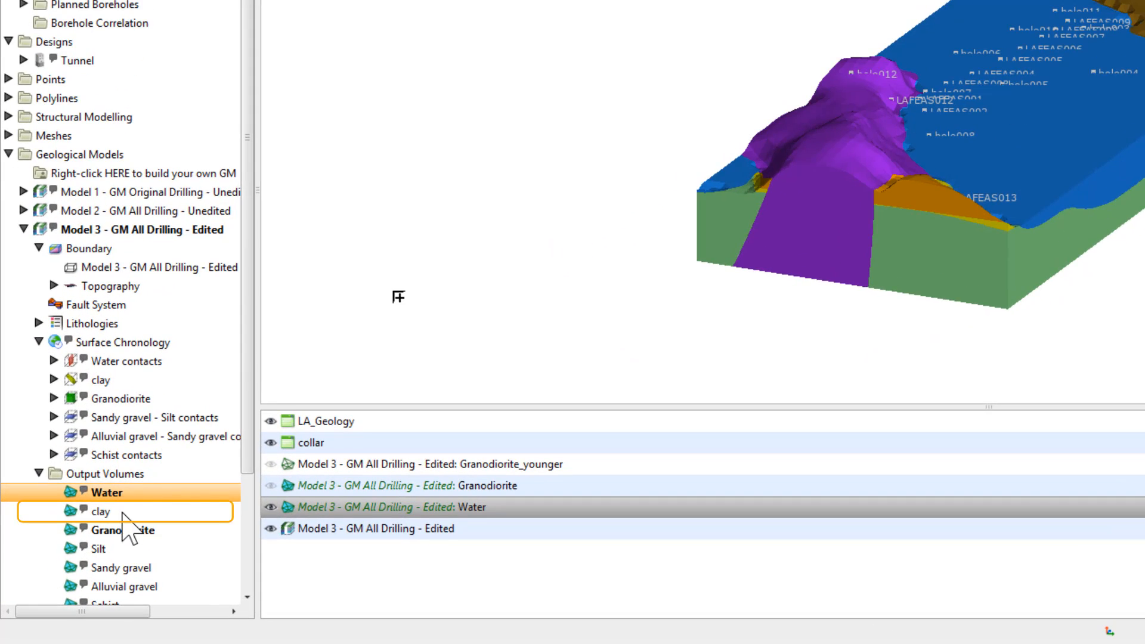
right_click(82, 544)
left_click(173, 413)
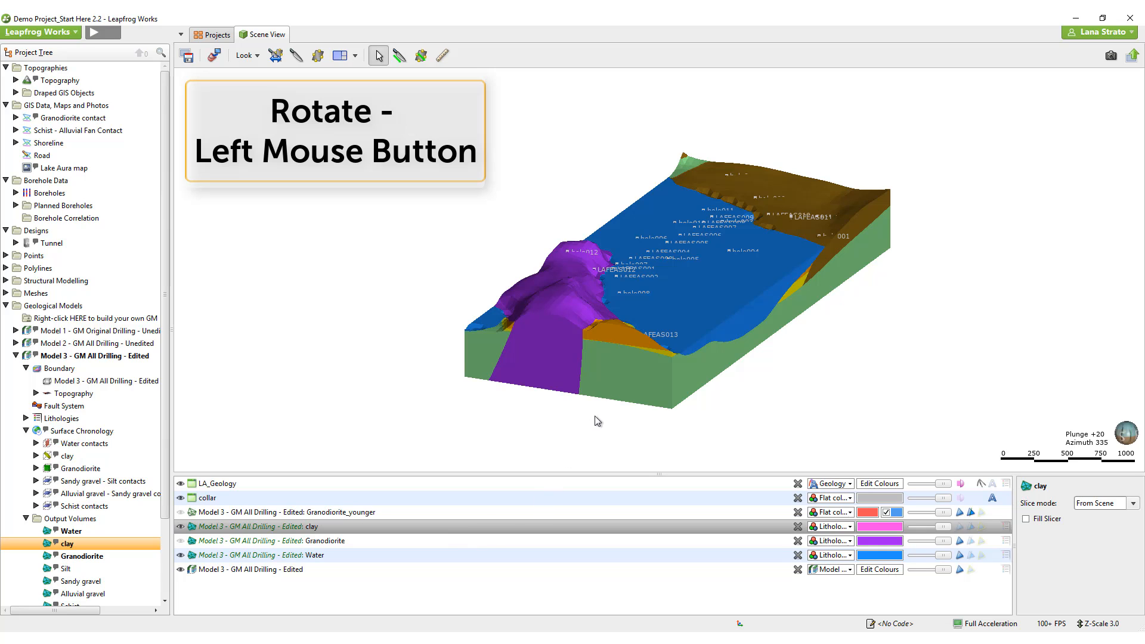
Examine the geological model by rotating, zooming and panning it in the scene.
left_click(709, 316)
mouse_move(708, 314)
left_mouse_down()
mouse_move(683, 318)
mouse_move(603, 251)
mouse_move(654, 309)
mouse_move(697, 322)
left_mouse_up()
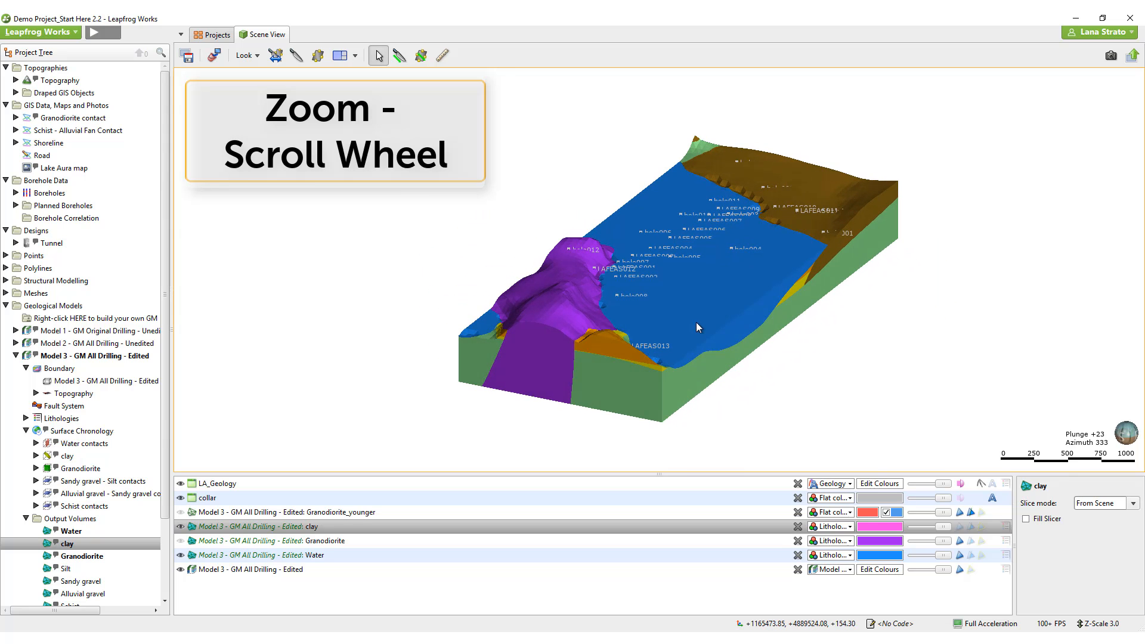
scroll(689, 311, "up", 5)
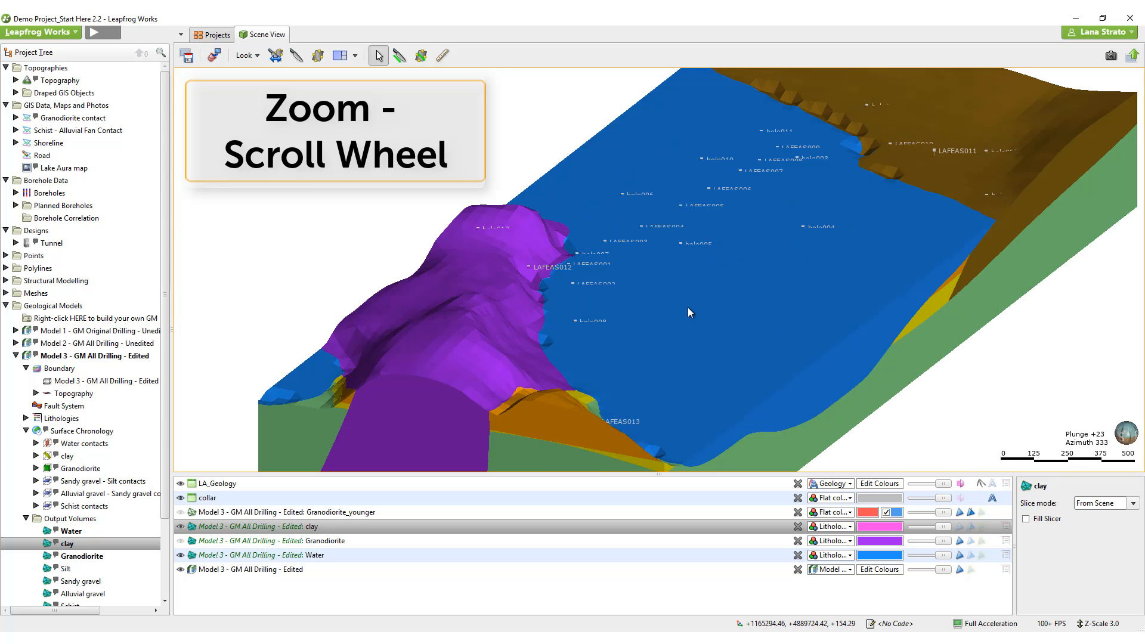
scroll(689, 310, "down", 3)
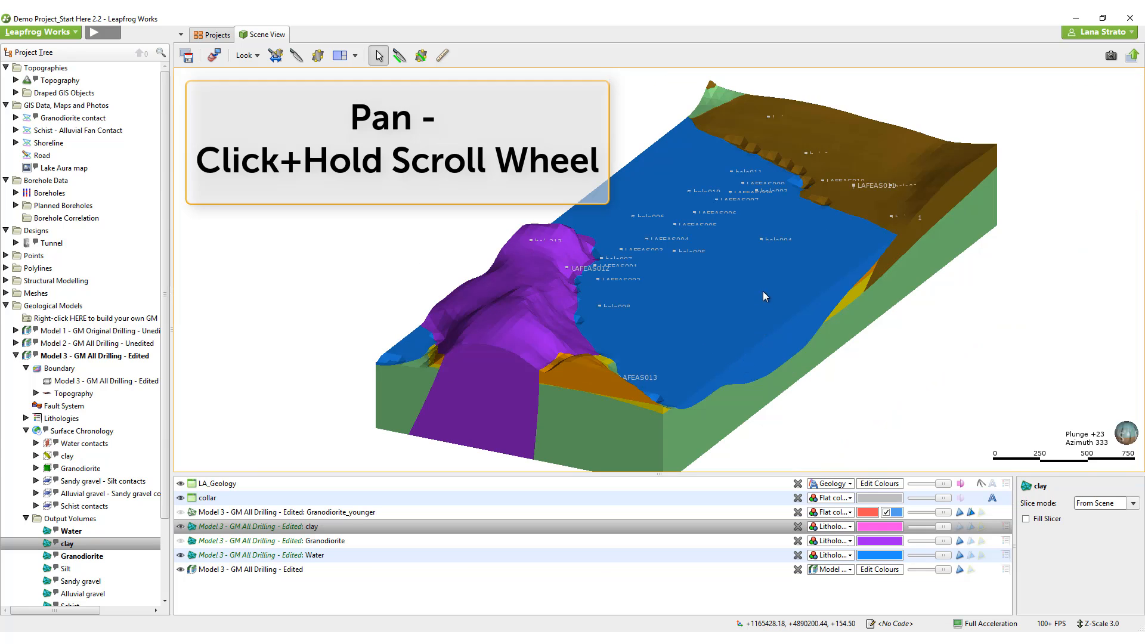
middle_click_drag(765, 275, 774, 250)
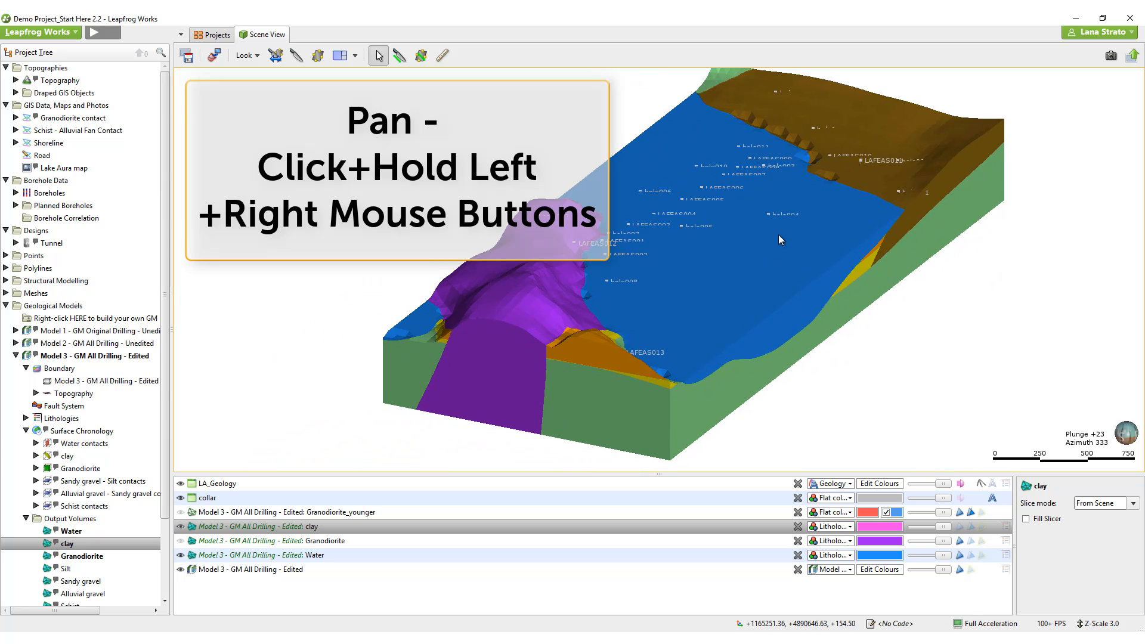
left_click_drag(779, 239, 763, 243)
left_click_drag(667, 267, 760, 237)
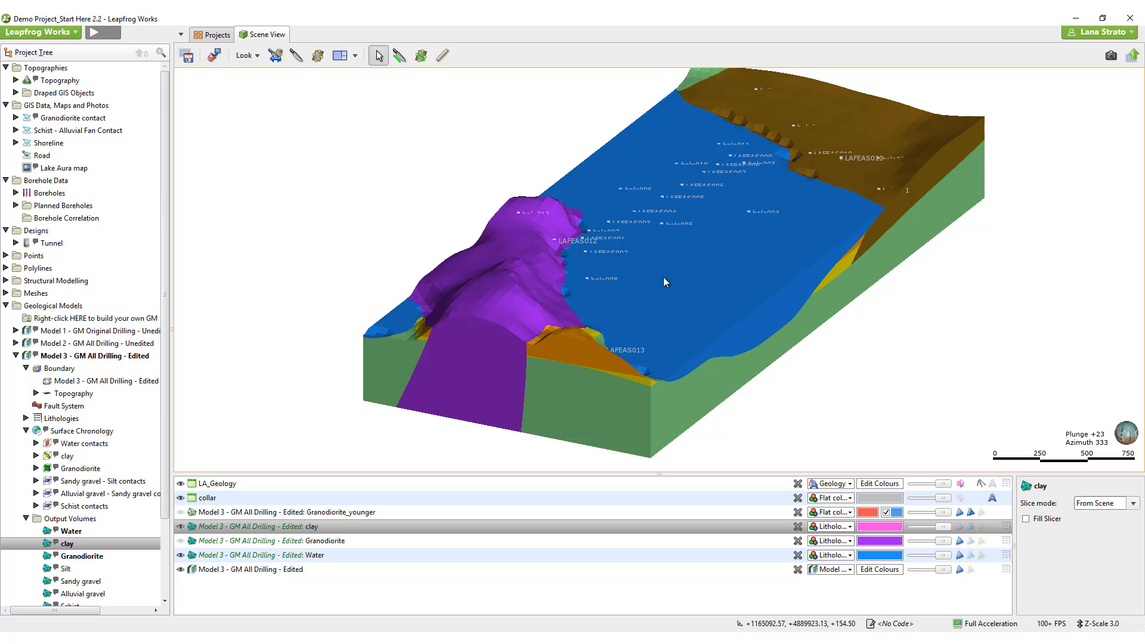
Set the centre of rotation on the block's upper edge, move it to the purple granodiorite hill, and rotate the model.
middle_click(896, 203)
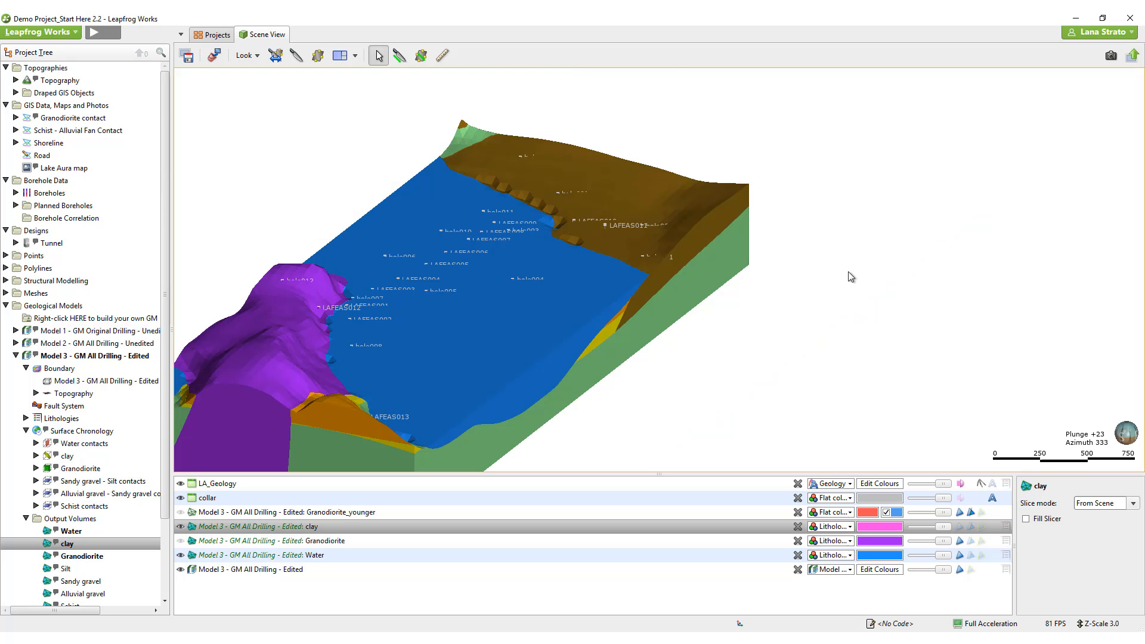
left_click_drag(631, 379, 660, 350)
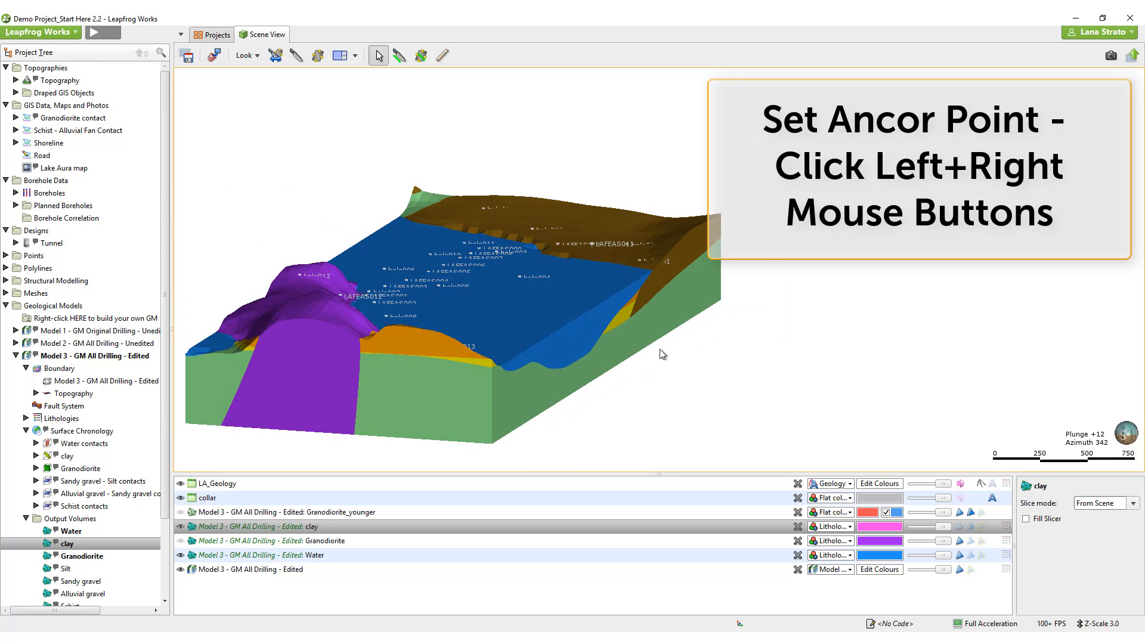
left_click(327, 302)
right_click(328, 302)
left_click_drag(657, 291, 757, 293)
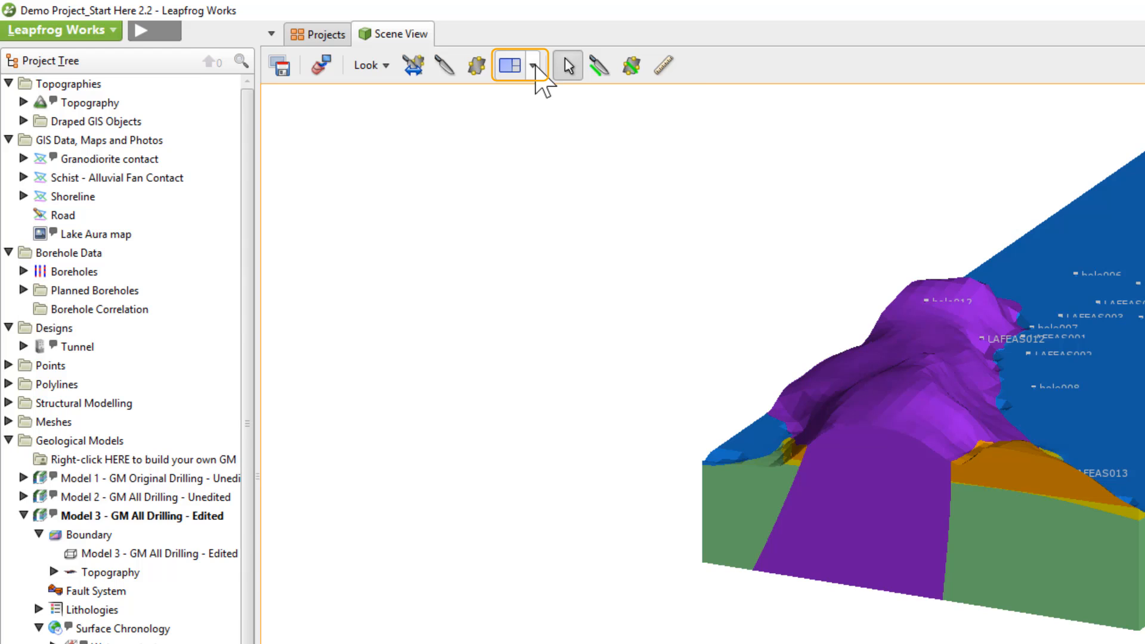
Split the scene into three vertically and slice the model, leaving the Plan View unsliced.
left_click(536, 66)
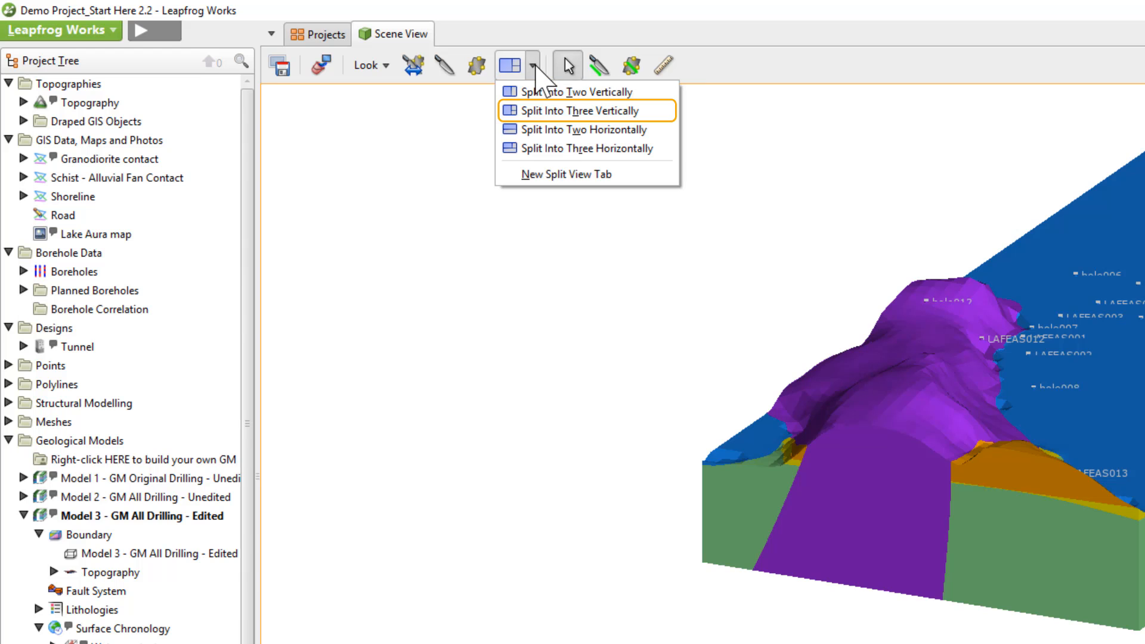
left_click(596, 111)
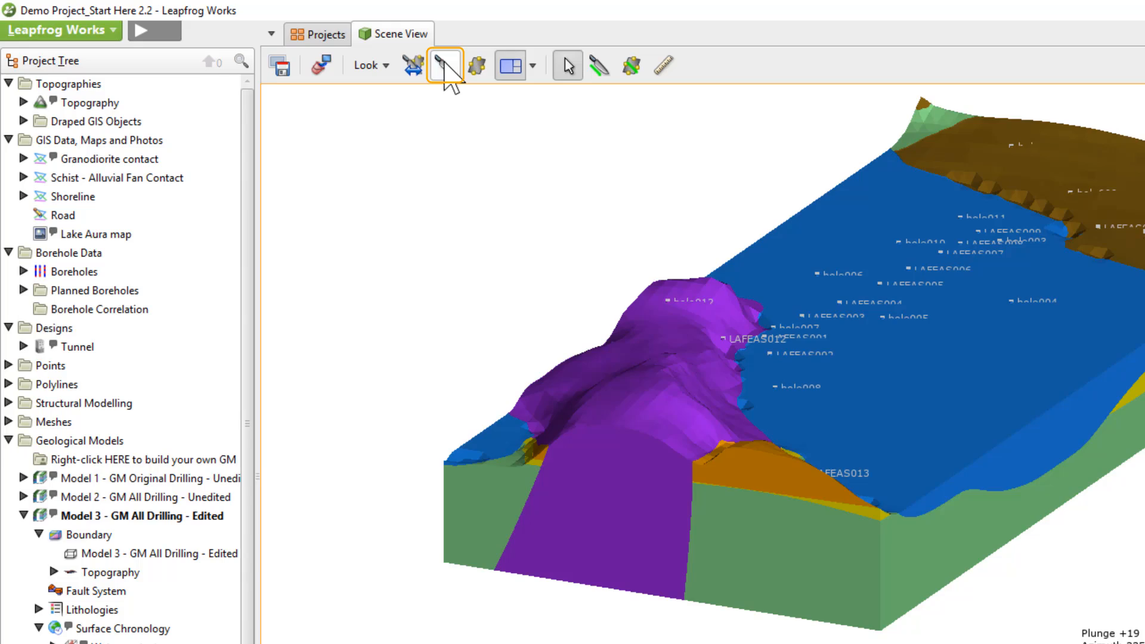
left_click(297, 55)
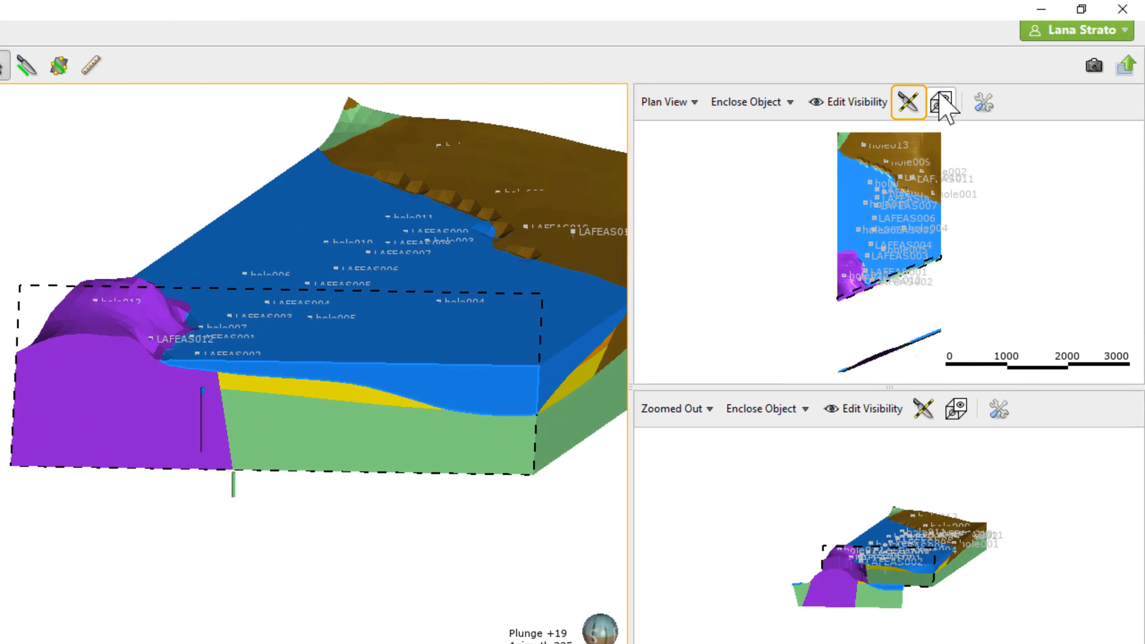
left_click(912, 105)
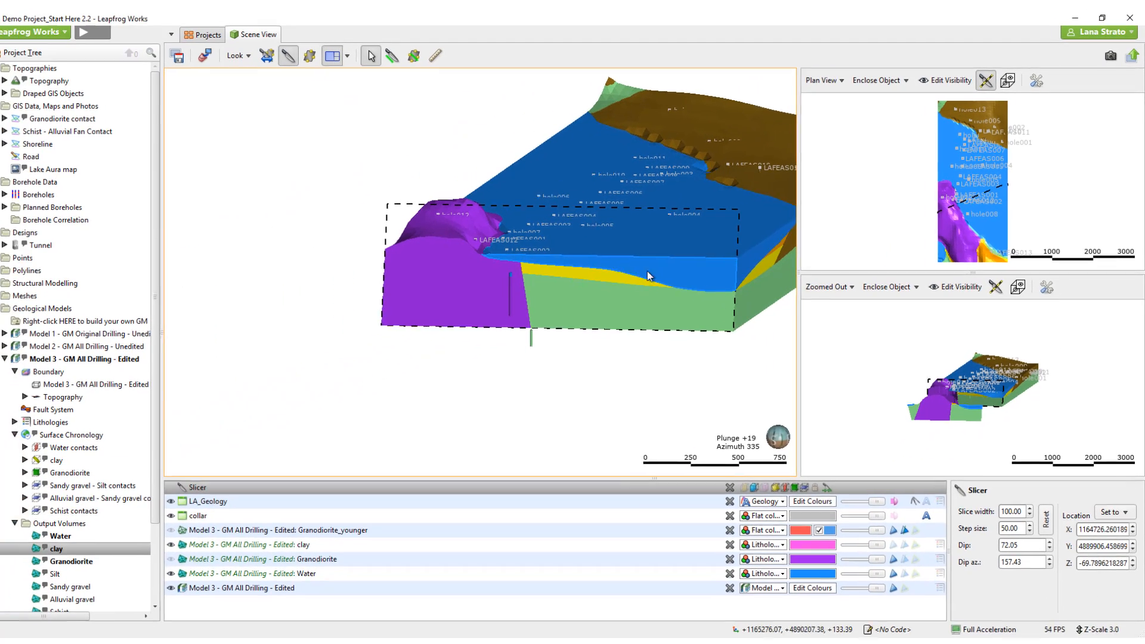
Move the slice through the granodiorite part of the model and turn the slicer off.
left_click_drag(480, 350, 585, 216)
left_click_drag(725, 171, 649, 312)
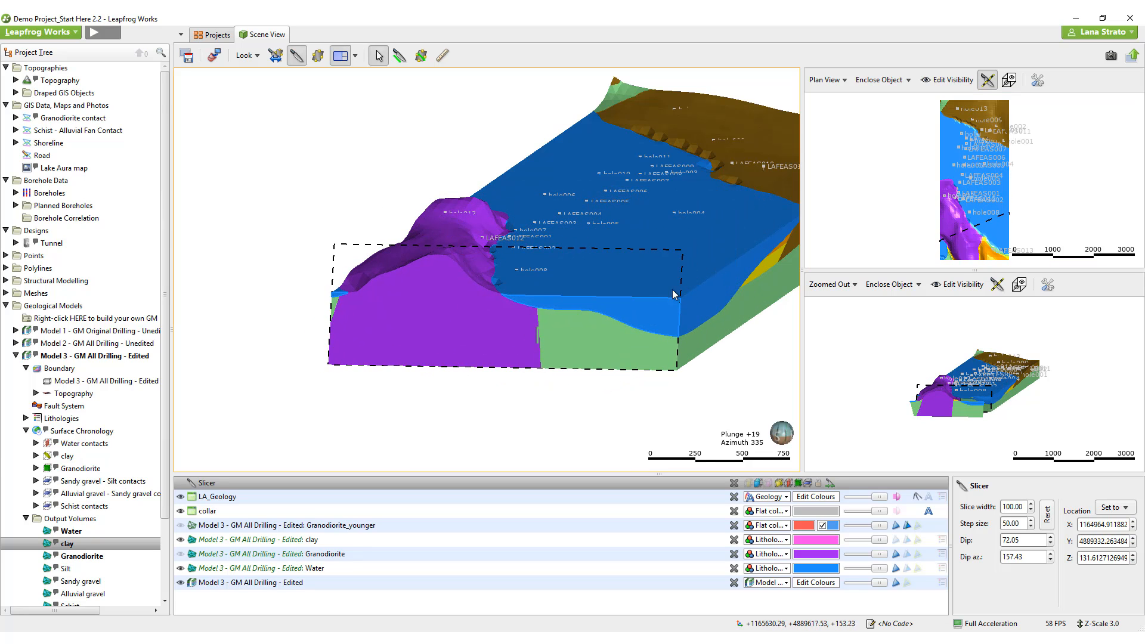
left_click(297, 55)
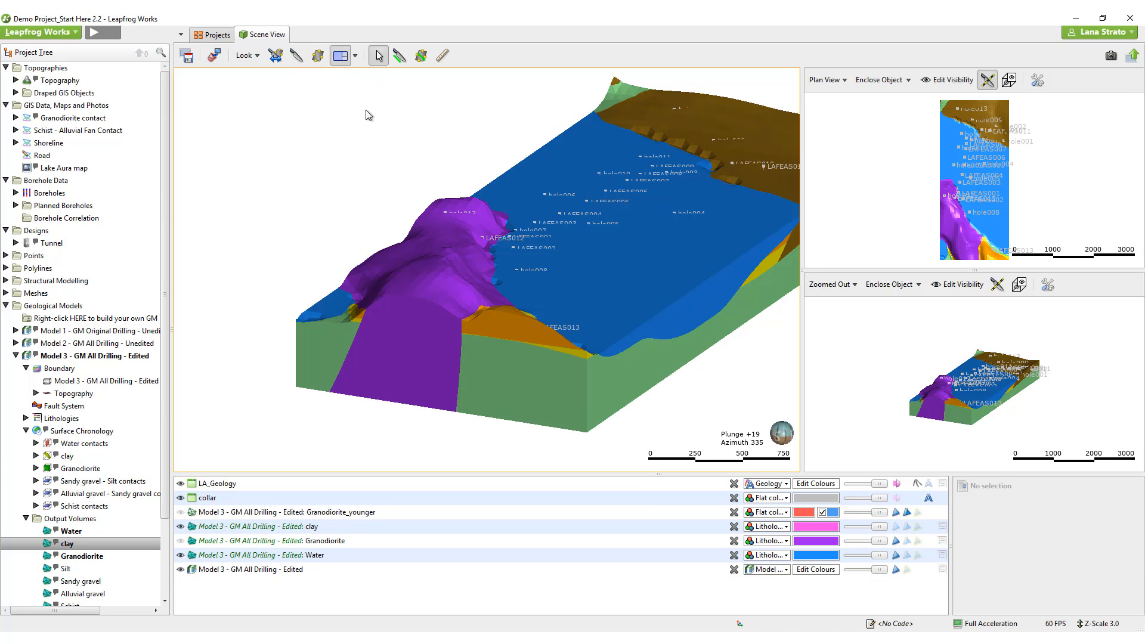
Return the scene to a single view, then select Model 3 - GM All Drilling - Edited among the displayed objects and toggle its visibility off and on.
left_click(340, 55)
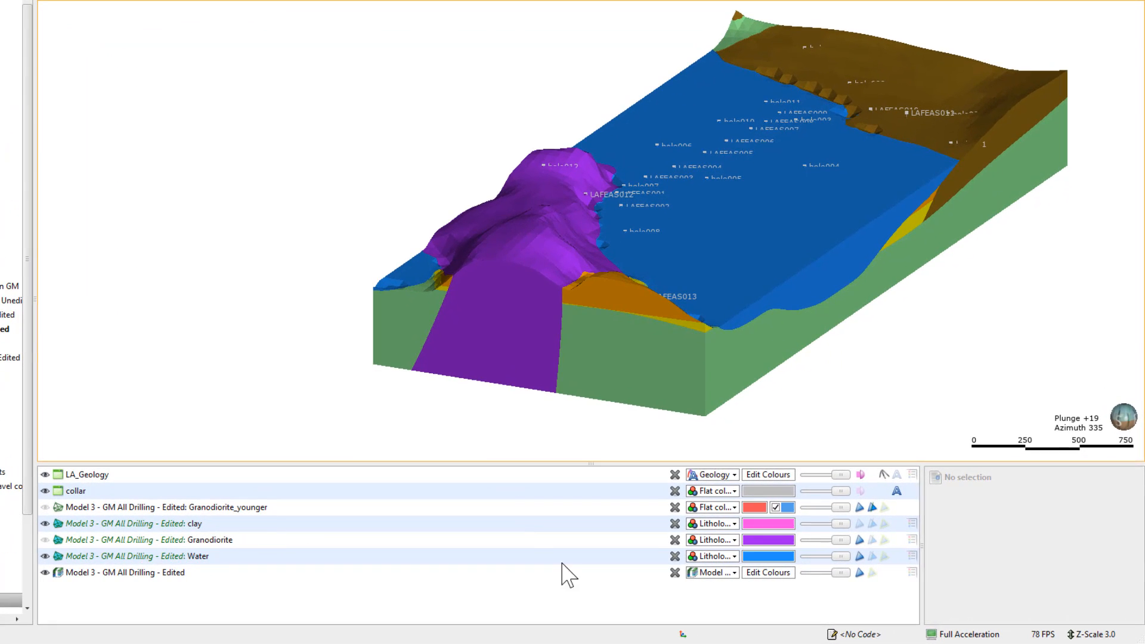
left_click(591, 574)
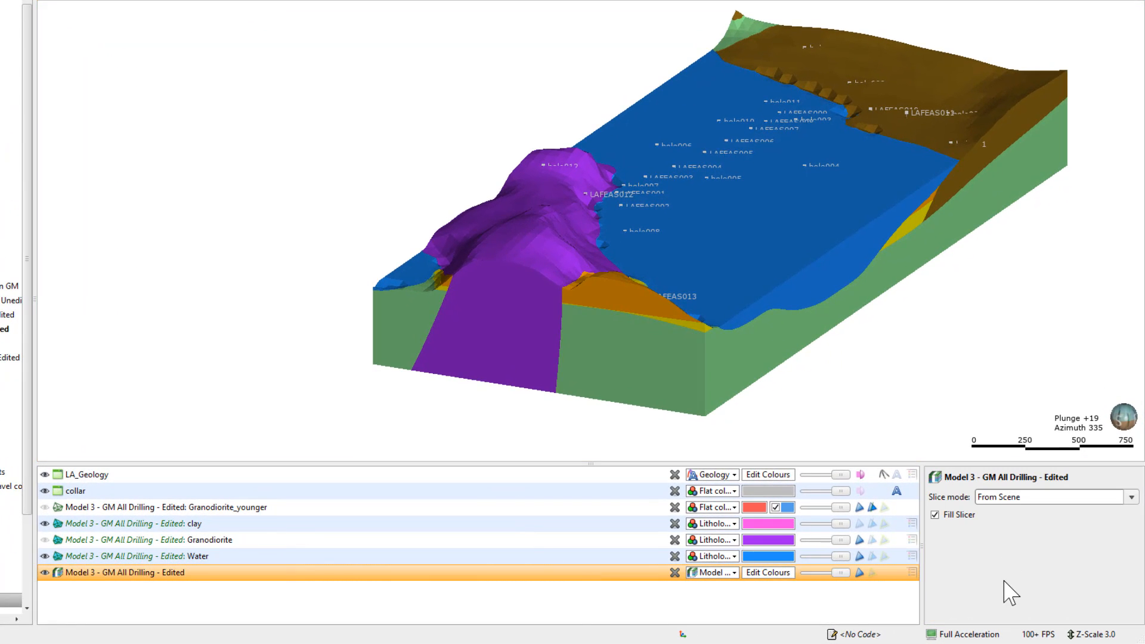
left_click(44, 573)
left_click(45, 573)
Change the Schist colour to blue in the Model 3 lithologies legend and try adjusting the model's opacity.
left_click(769, 573)
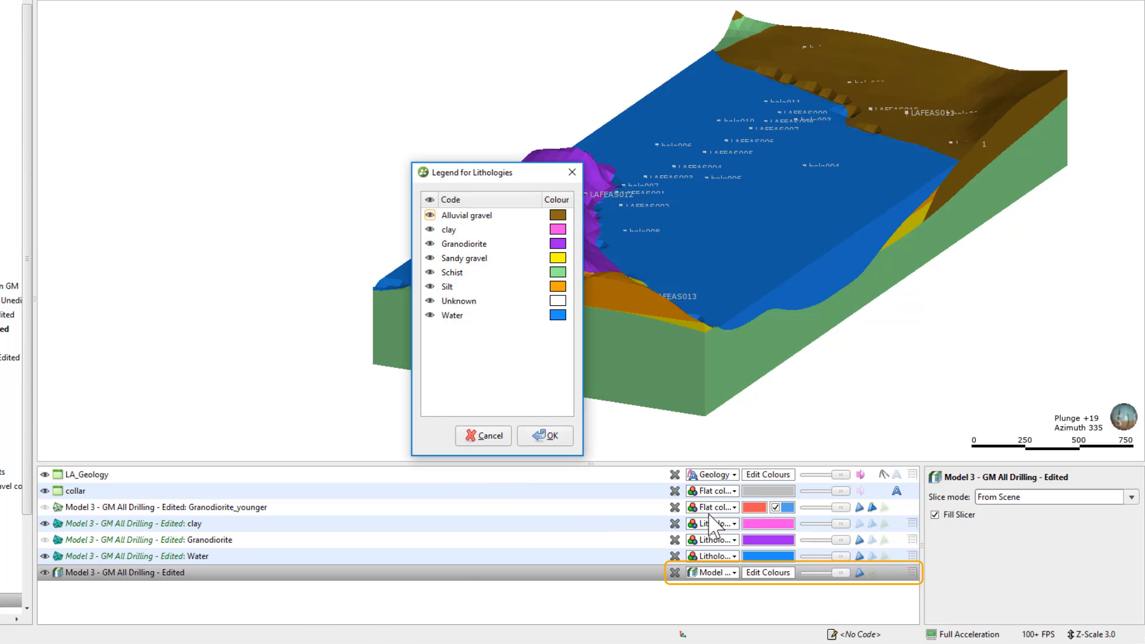
left_click(558, 272)
left_click(575, 371)
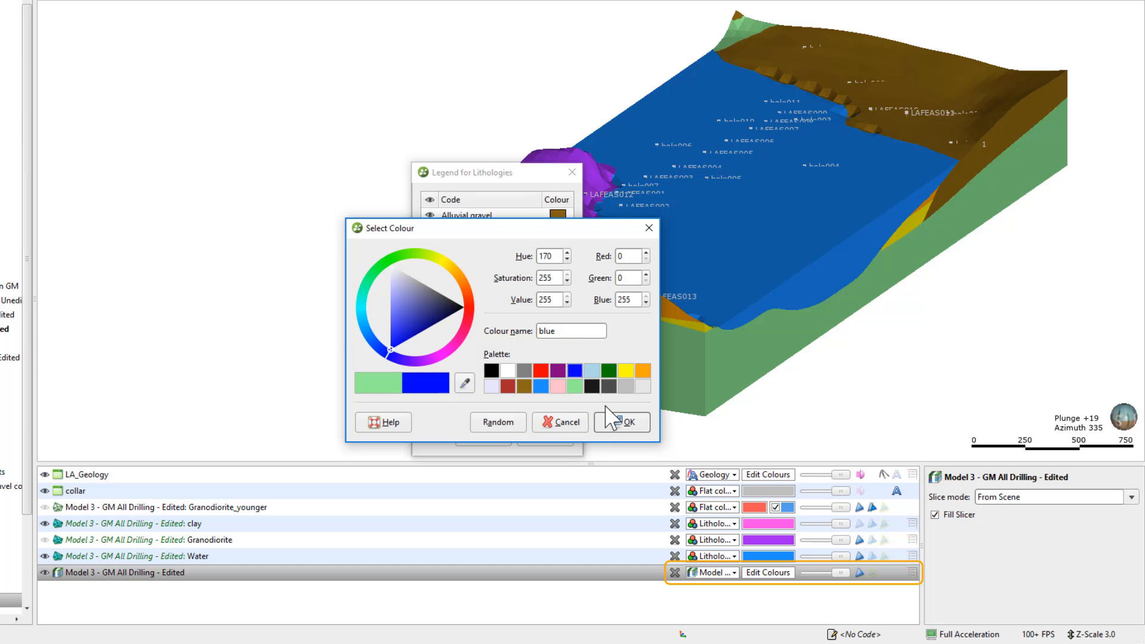
left_click(620, 422)
left_click(570, 446)
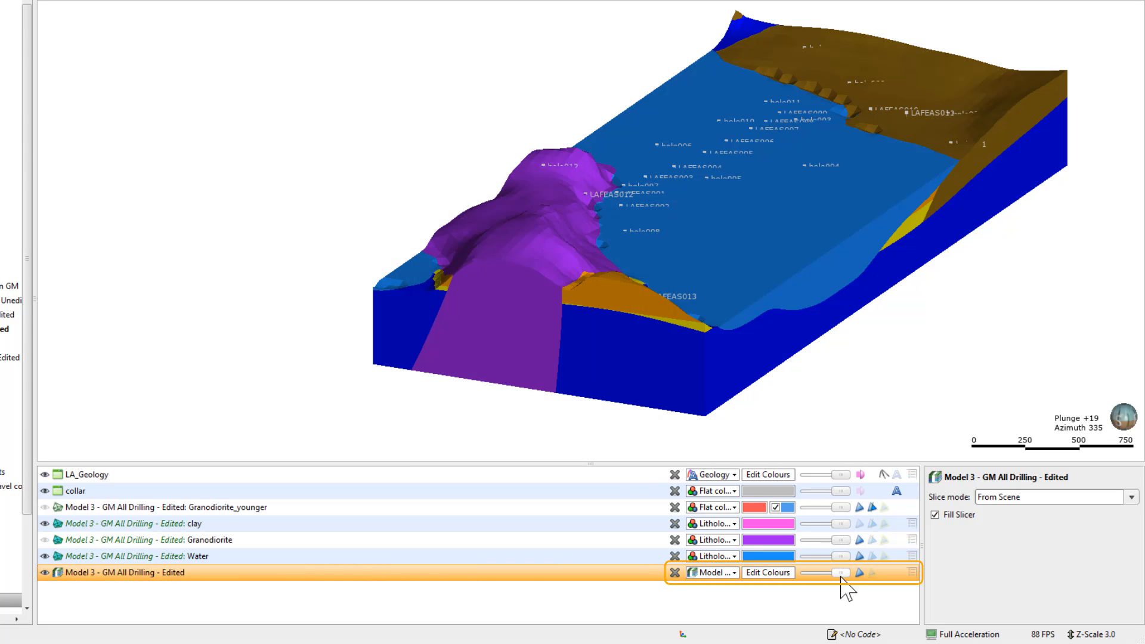
mouse_move(841, 576)
left_mouse_down()
mouse_move(818, 576)
mouse_move(852, 574)
left_mouse_up()
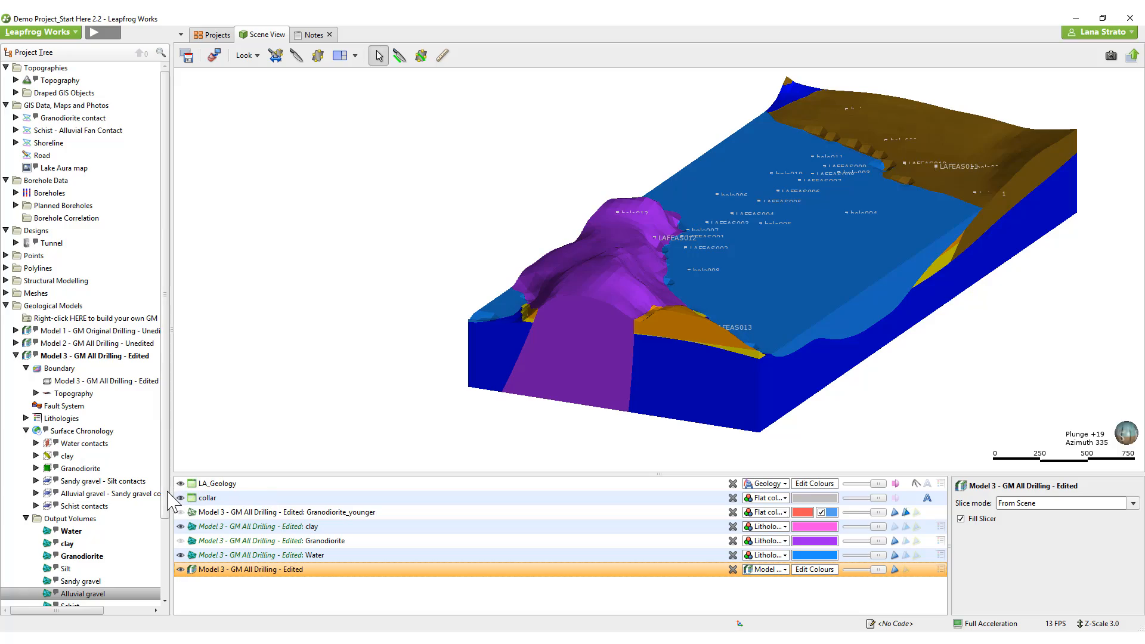
Open the project's Notes from the end of the project tree and review the Learn How To links.
scroll(162, 520, "down", 1)
scroll(167, 528, "down", 2)
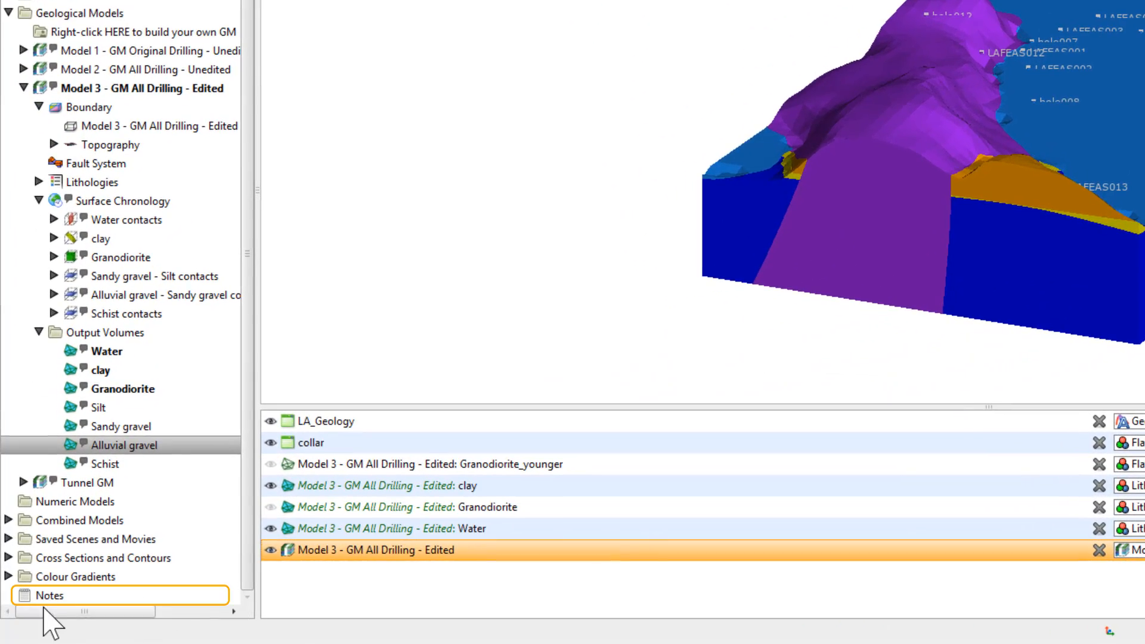
left_click(28, 599)
double_click(43, 597)
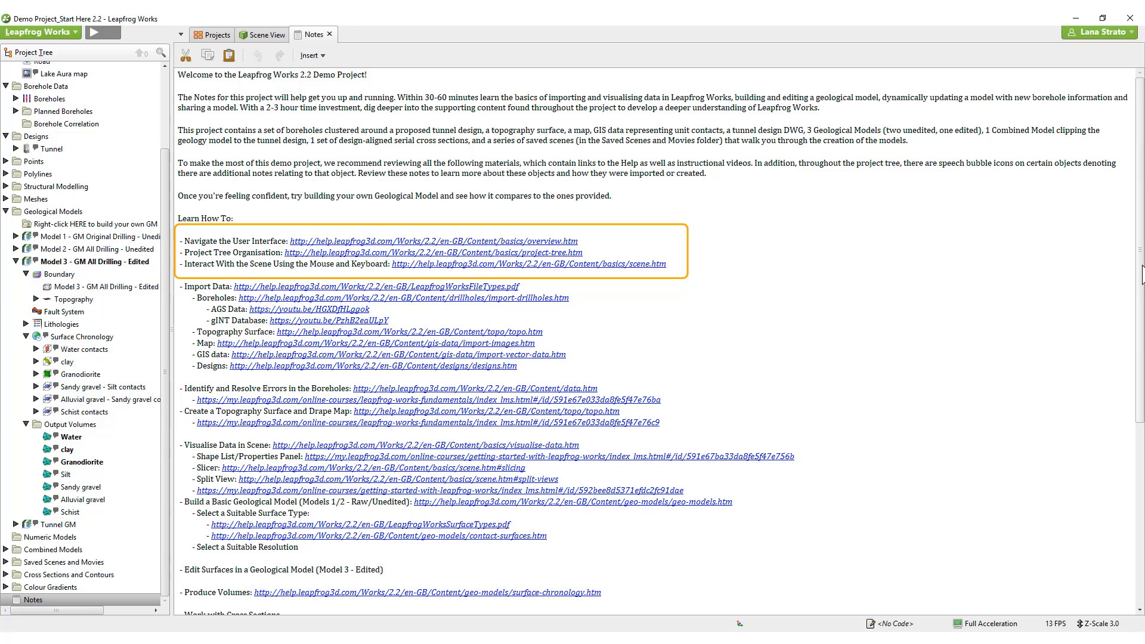
scroll(1142, 274, "down", 8)
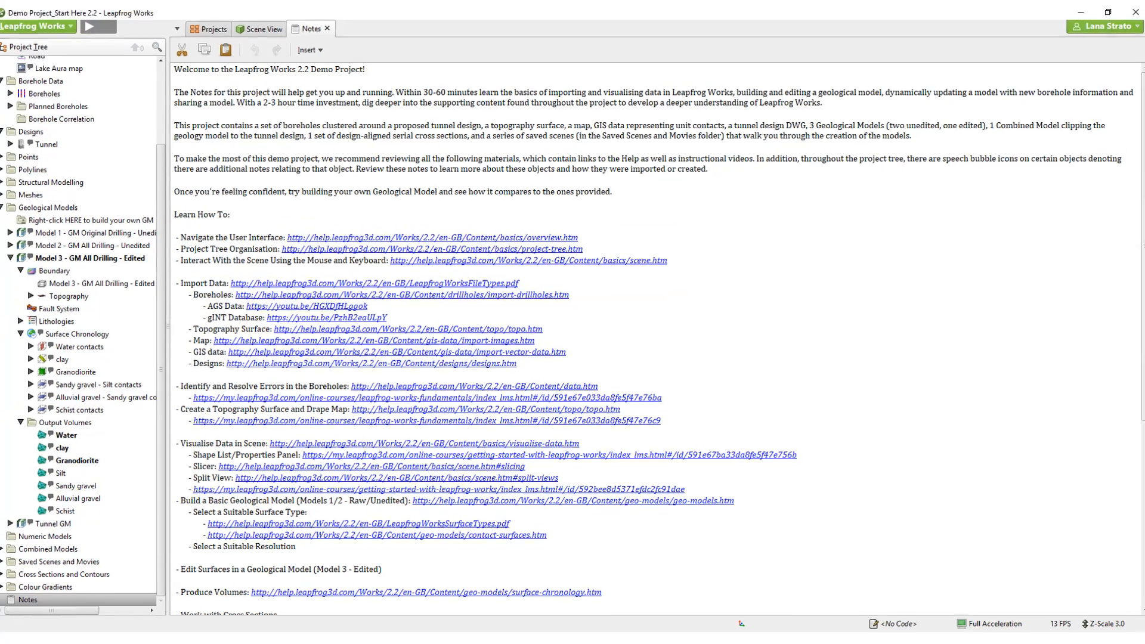